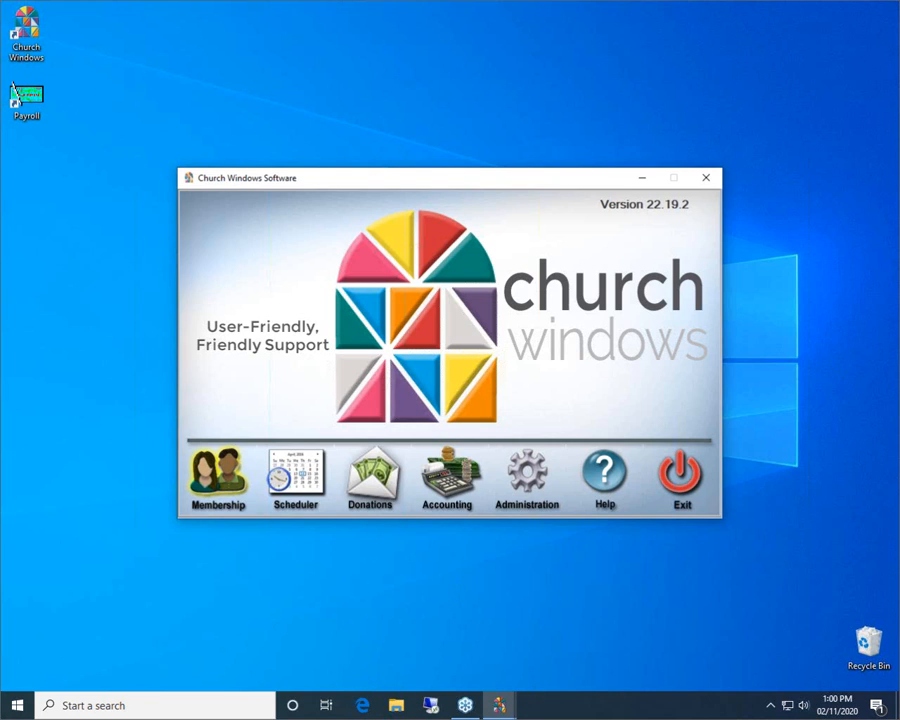
Step: Open the Membership module from the Church Windows launcher and maximize its window
click(218, 477)
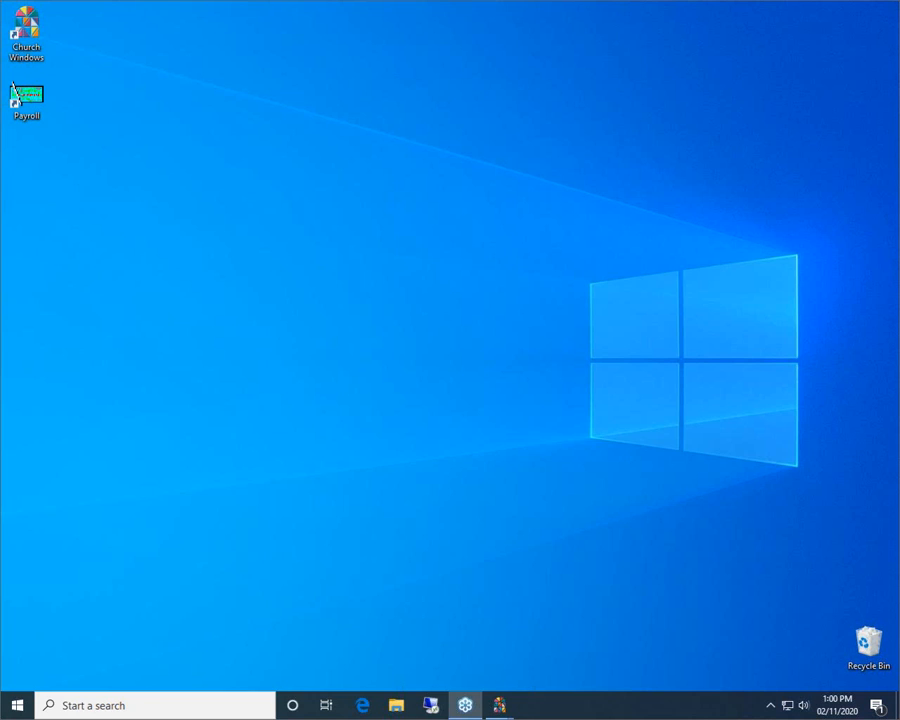
mouse_move(500, 703)
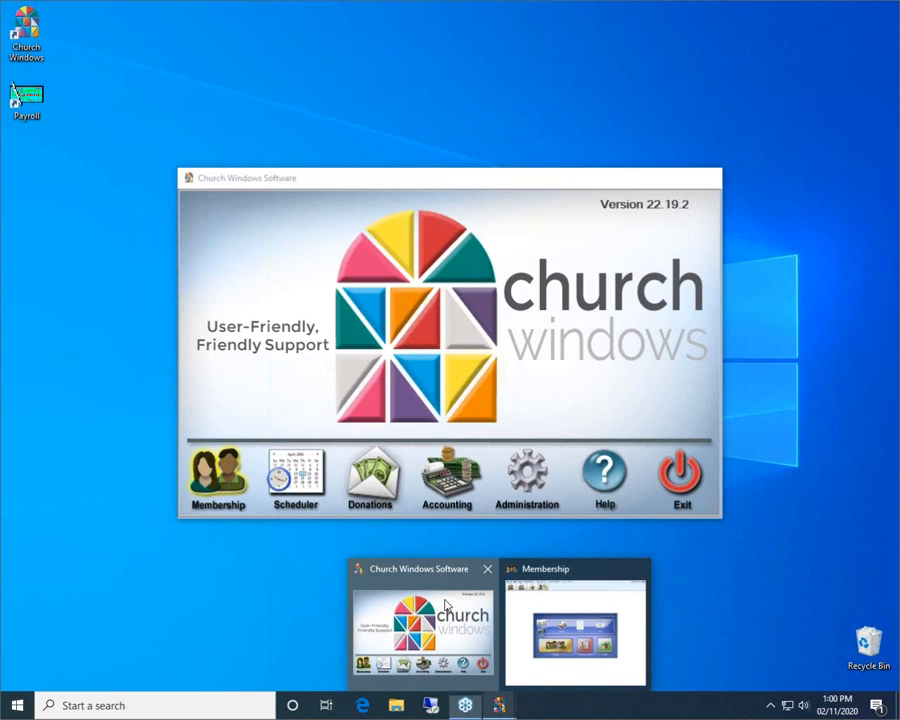
click(466, 634)
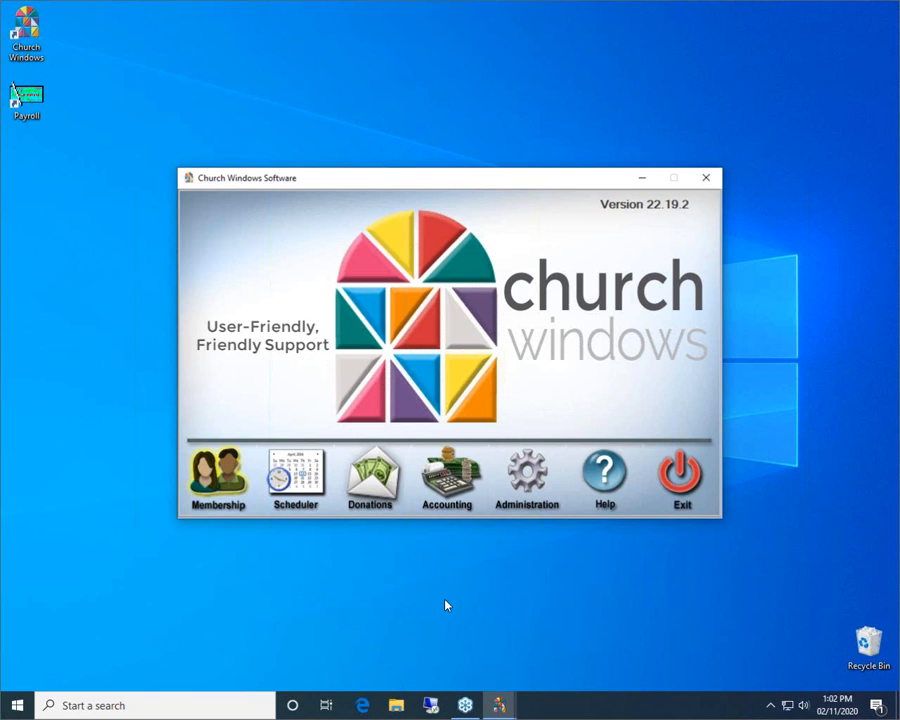
click(200, 494)
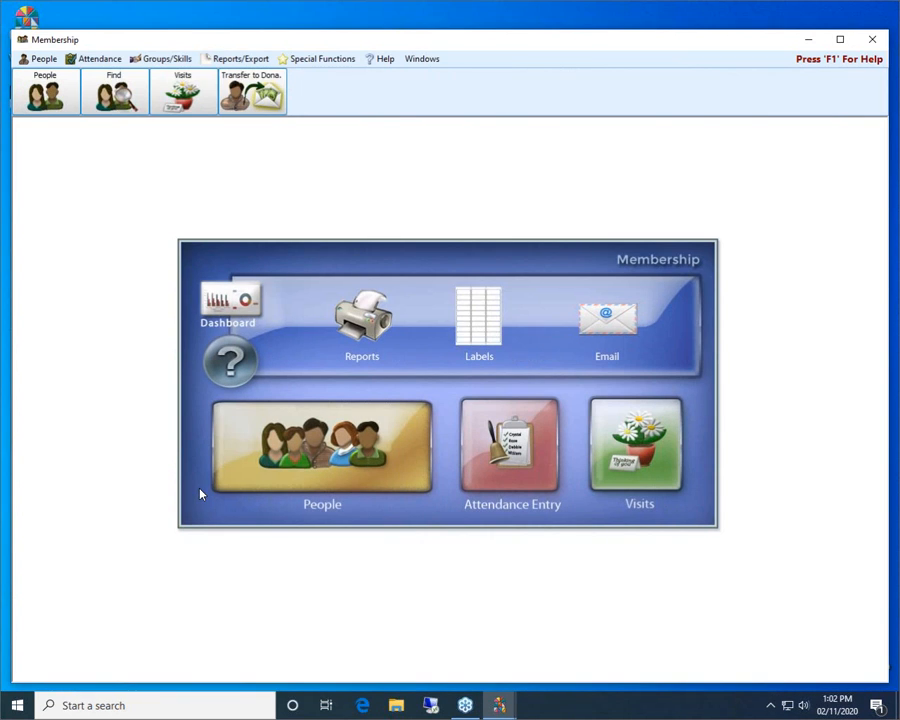
click(840, 40)
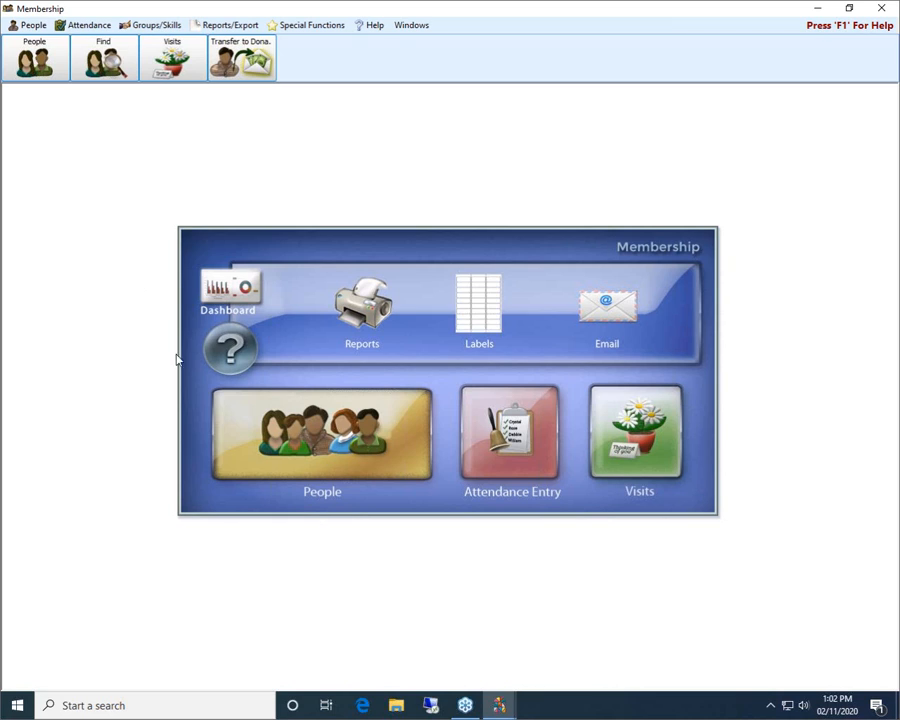
Step: Open the People window in the Membership module and maximize it
click(352, 443)
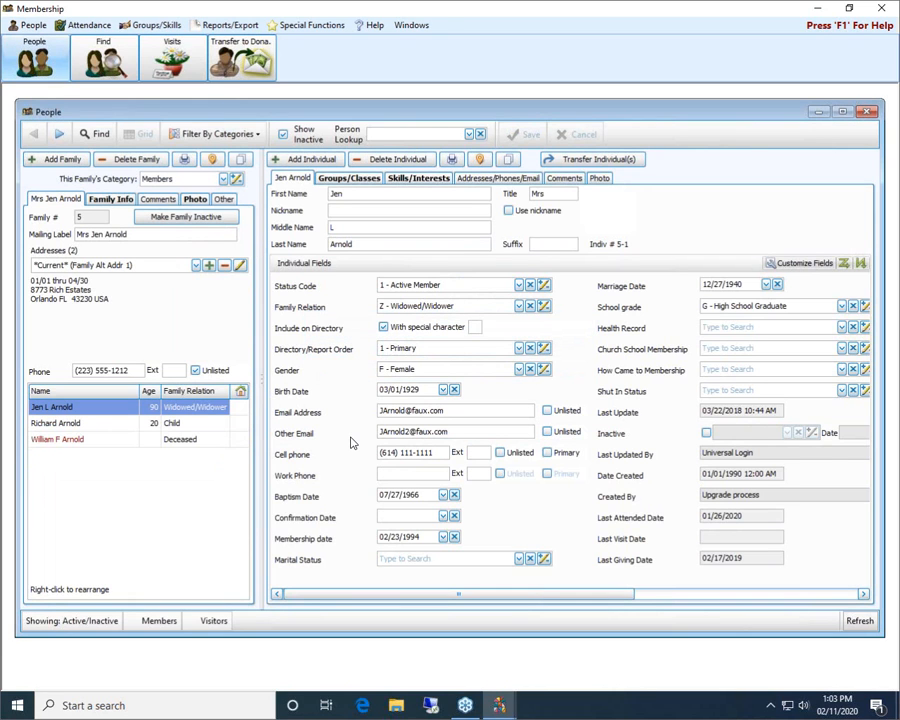
click(873, 117)
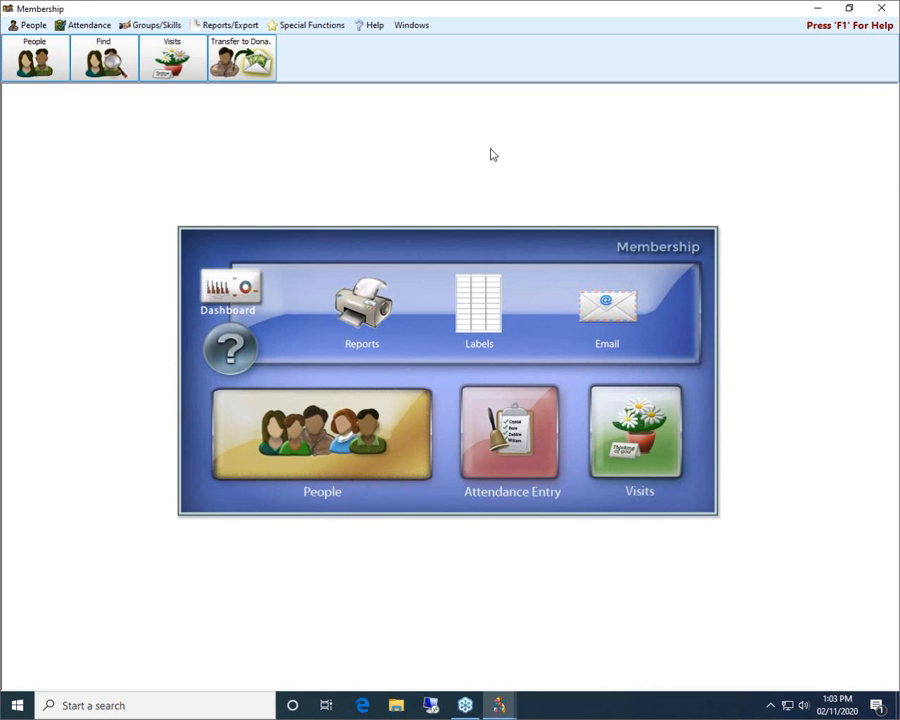
click(42, 60)
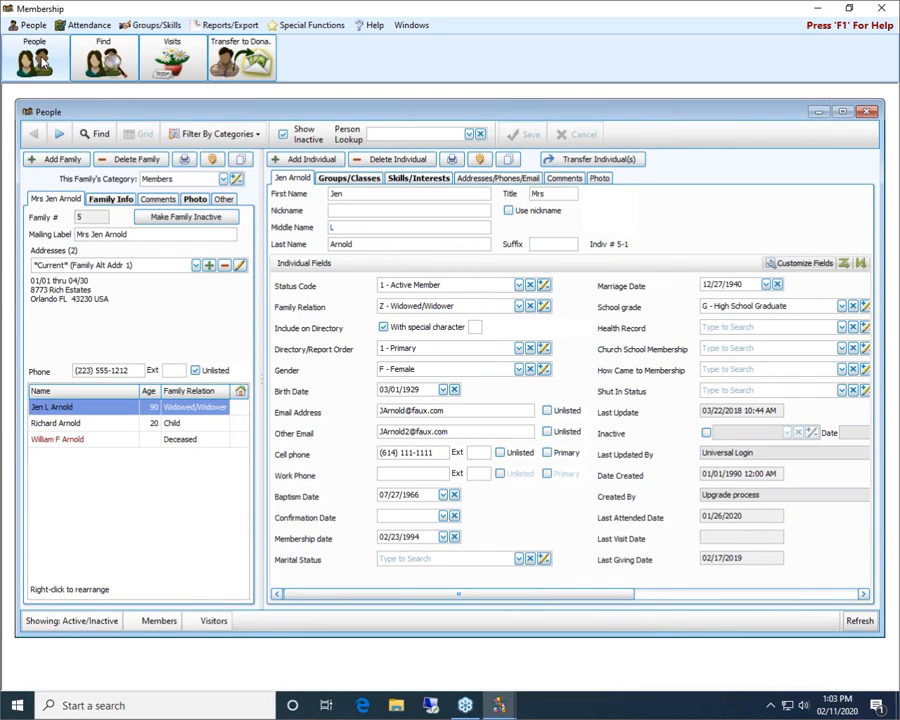
click(843, 112)
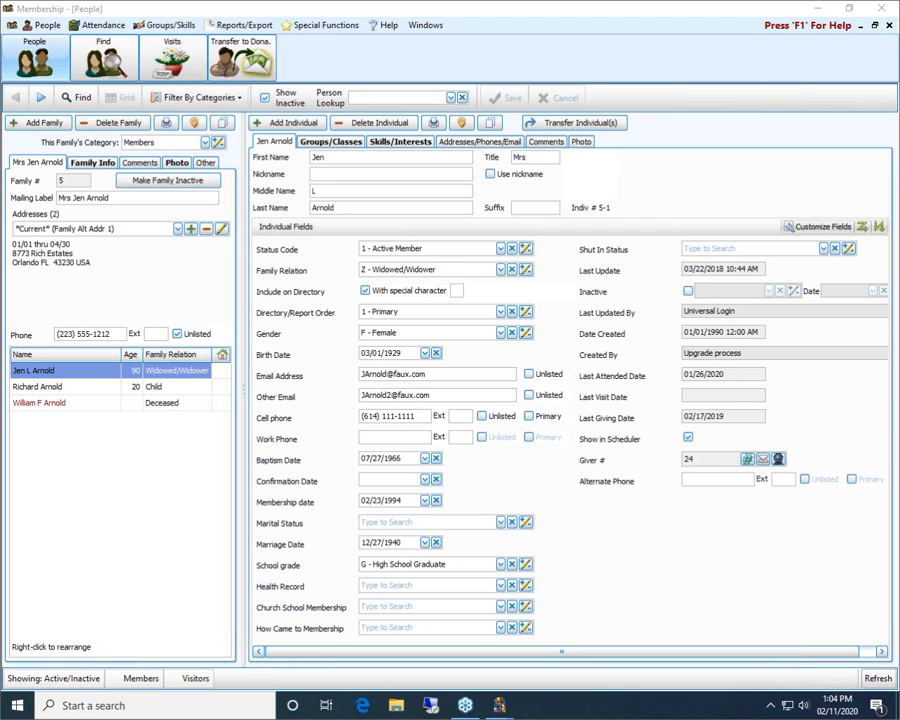
Step: Add a new family in the Members category and enter the couple's full names as its mailing label
click(42, 123)
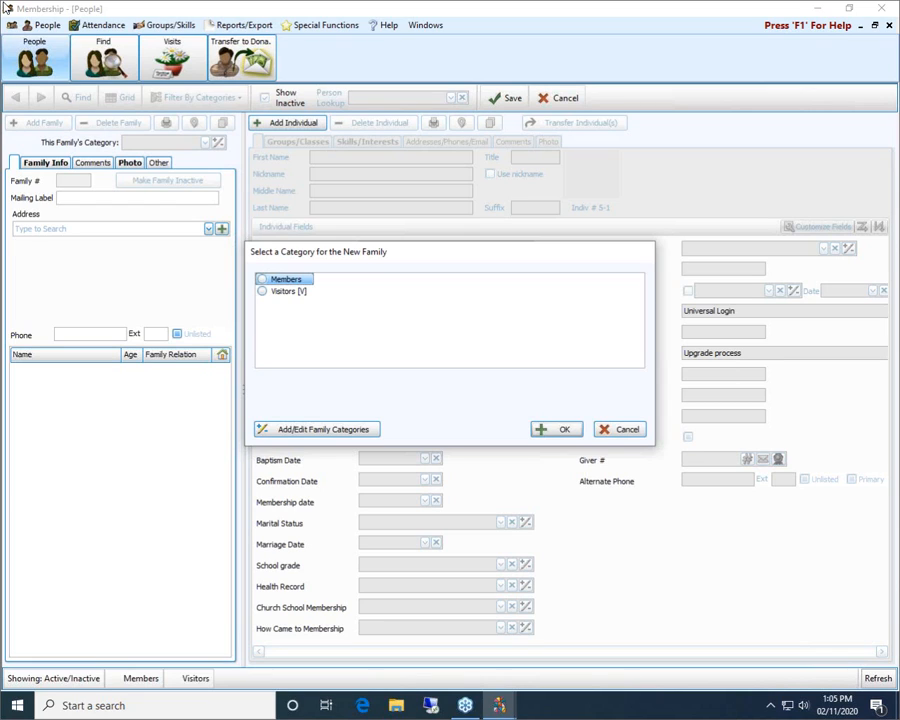
click(261, 284)
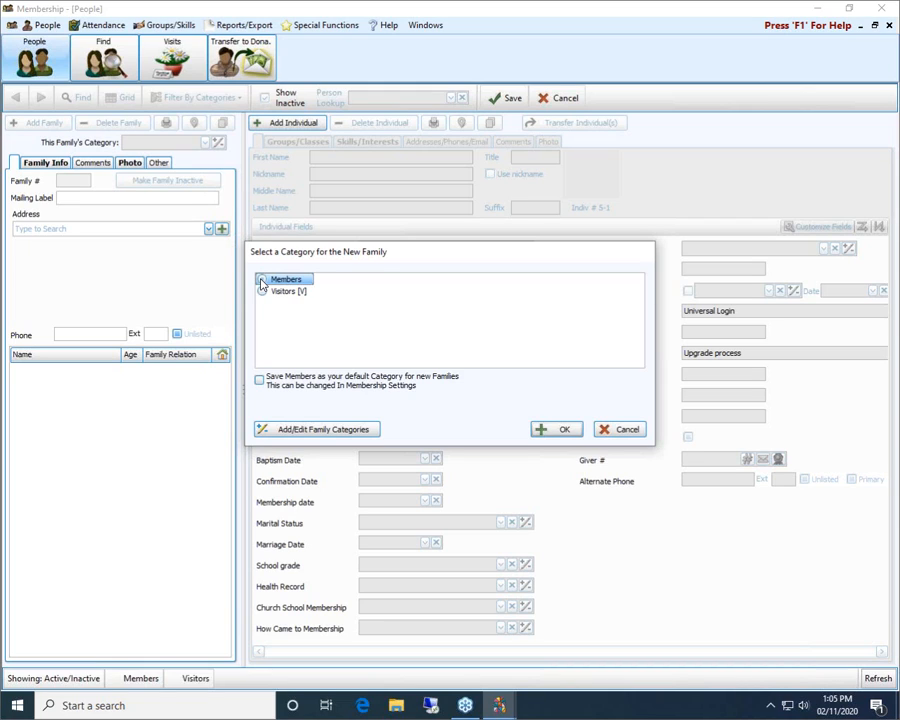
click(556, 429)
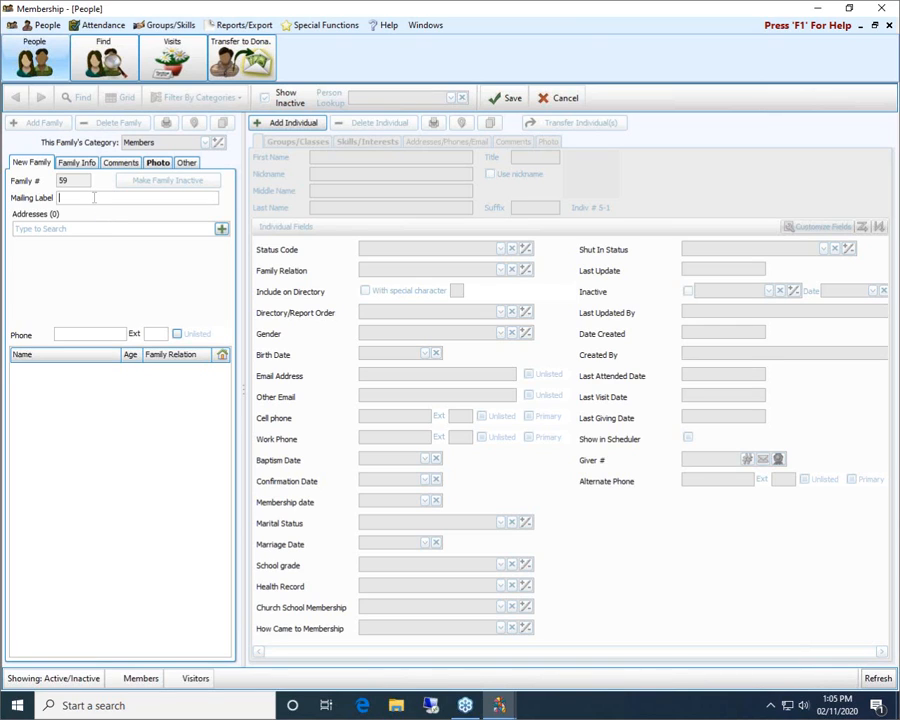
text(Casey and Dana Miller)
Step: Start the new family's main address and enter its street address, leaving the alternate addresses blank
click(222, 228)
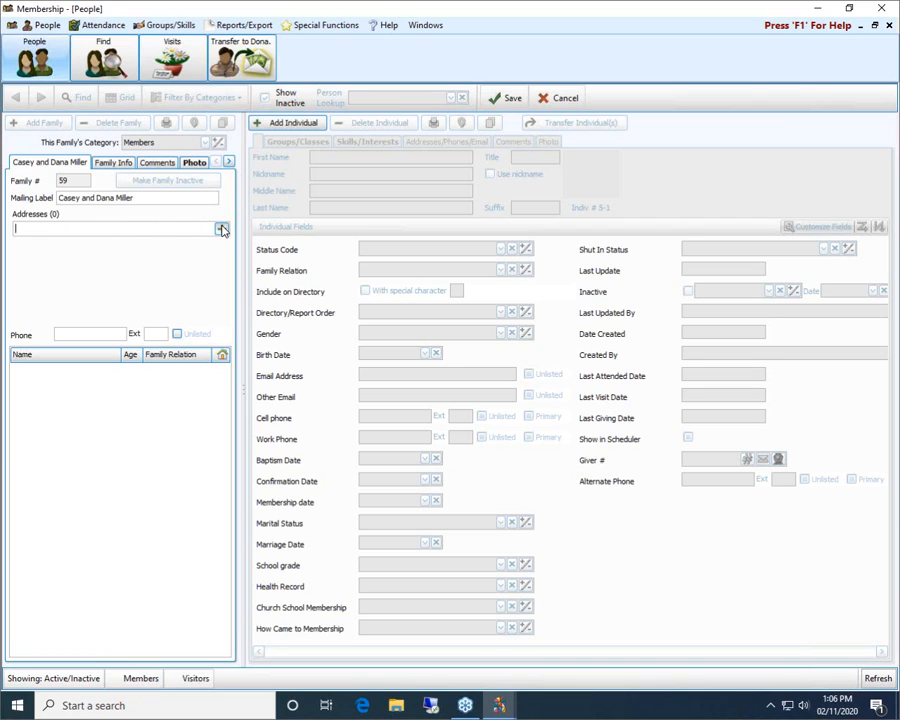
click(222, 229)
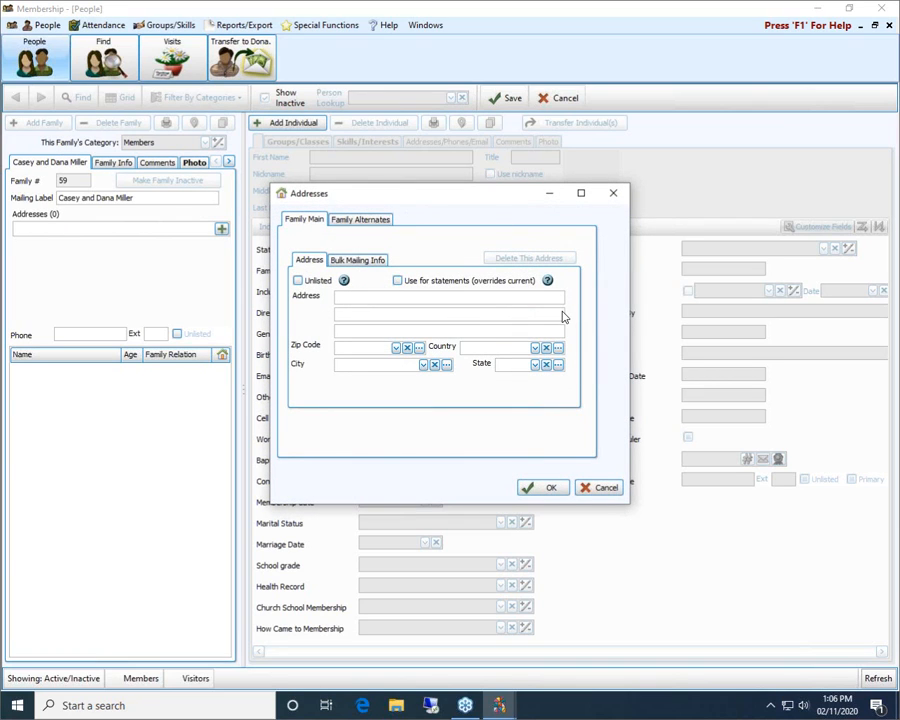
click(349, 222)
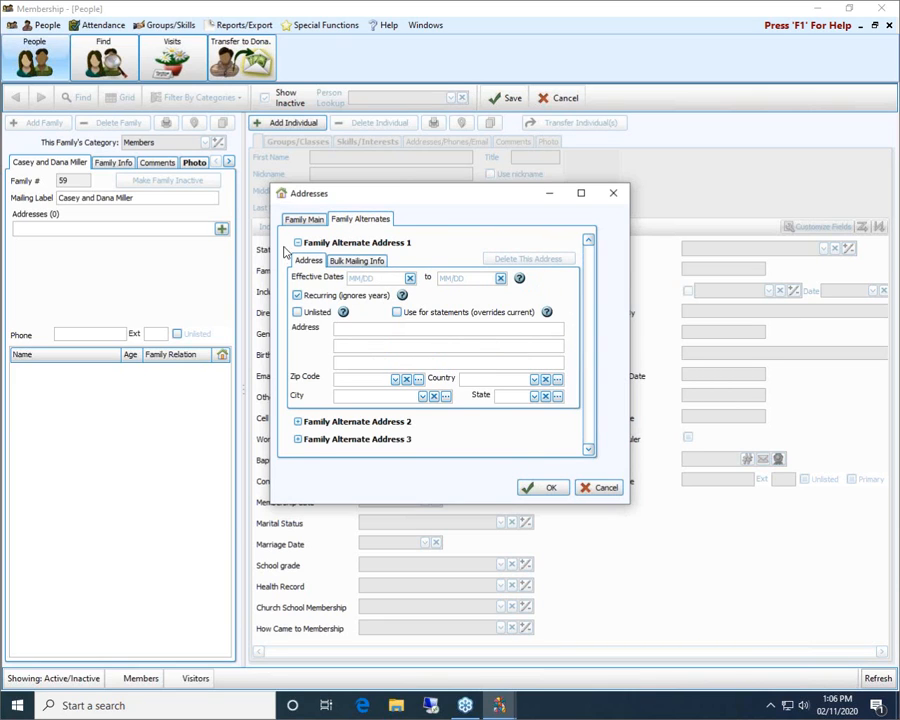
click(291, 226)
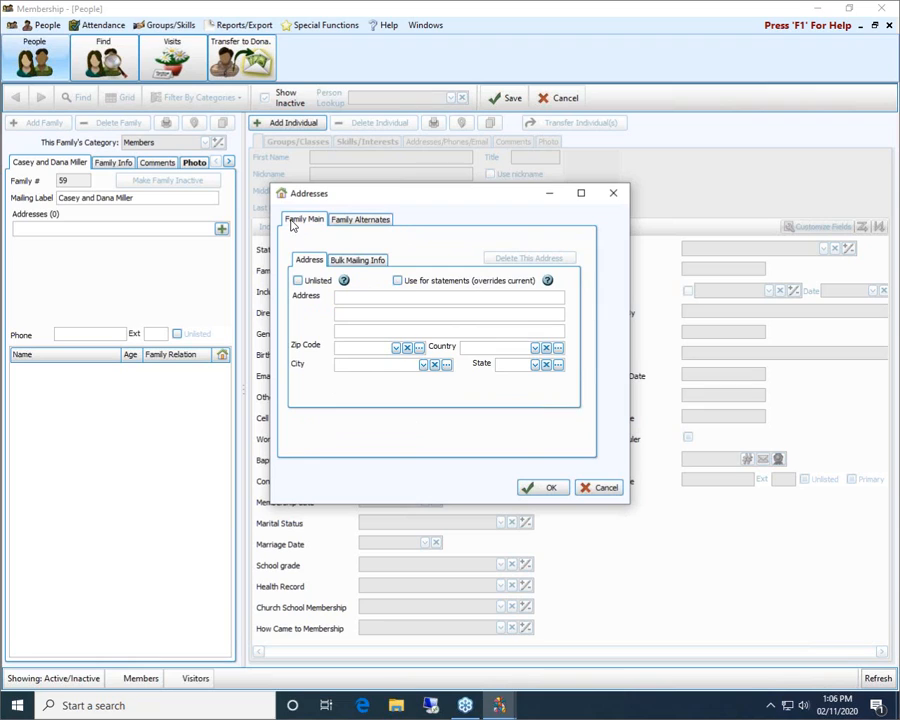
click(358, 299)
text(123 Any)
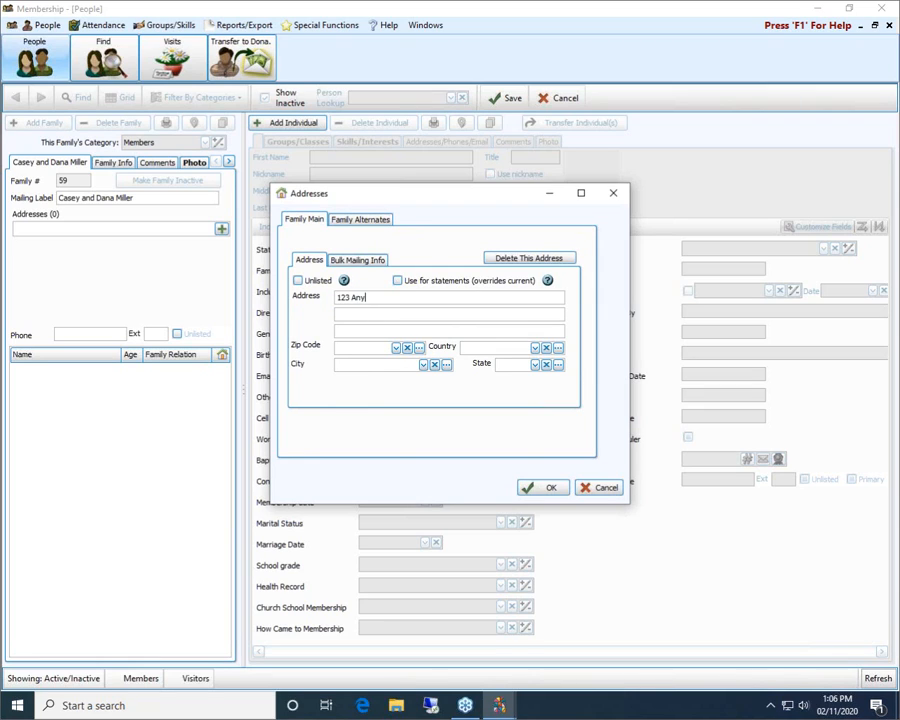
text(where Street)
key(Tab)
key(Tab)
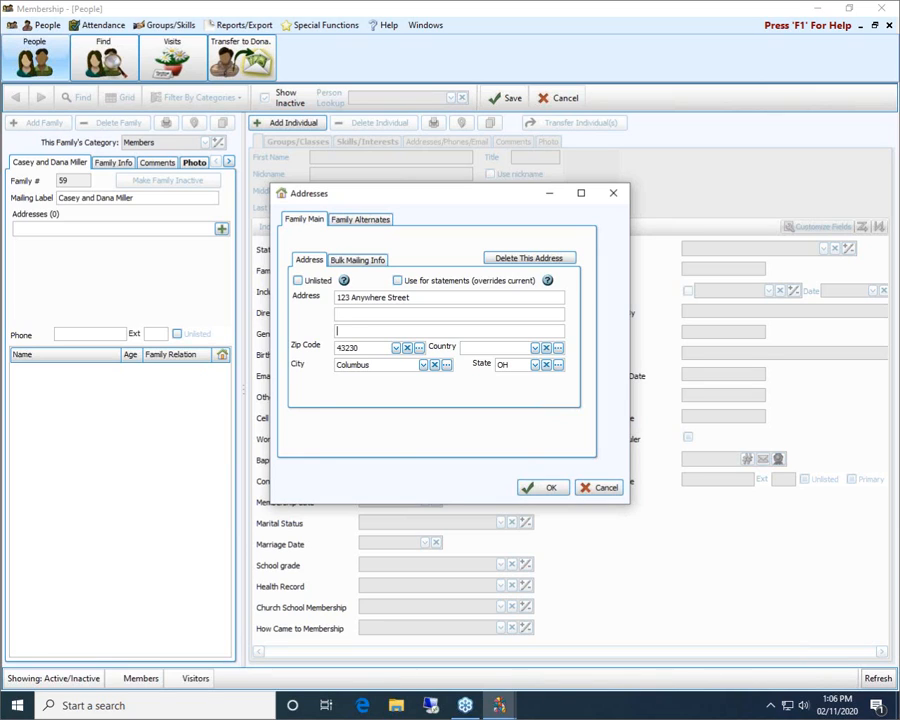
Step: Look through the saved zip codes, keep the prefilled one, and accept the family's main address
key(Tab)
click(396, 348)
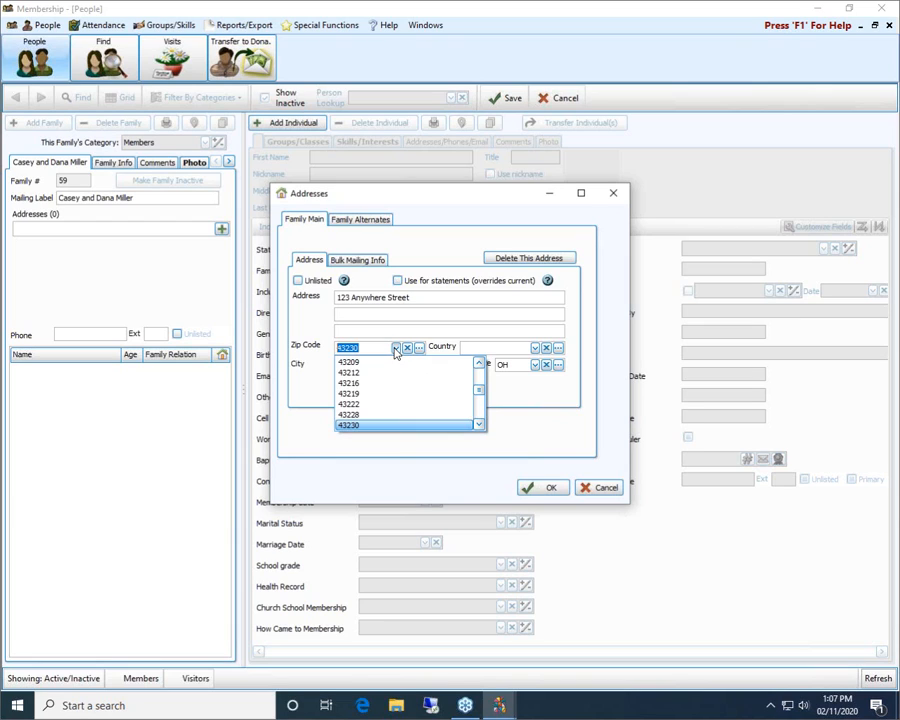
scroll(410, 374, up, 3)
scroll(410, 374, up, 1)
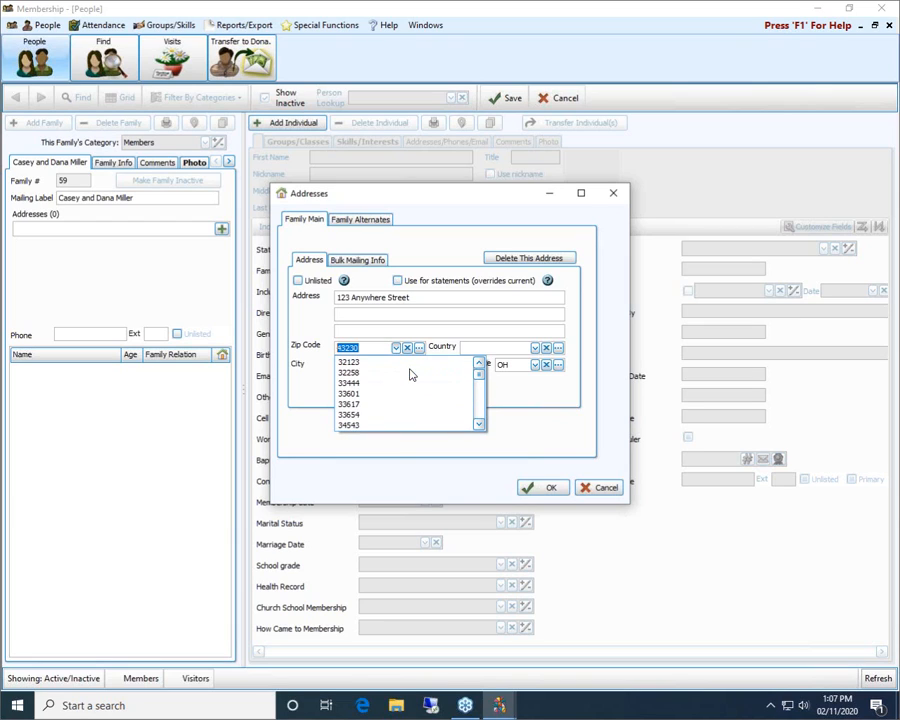
scroll(410, 374, down, 3)
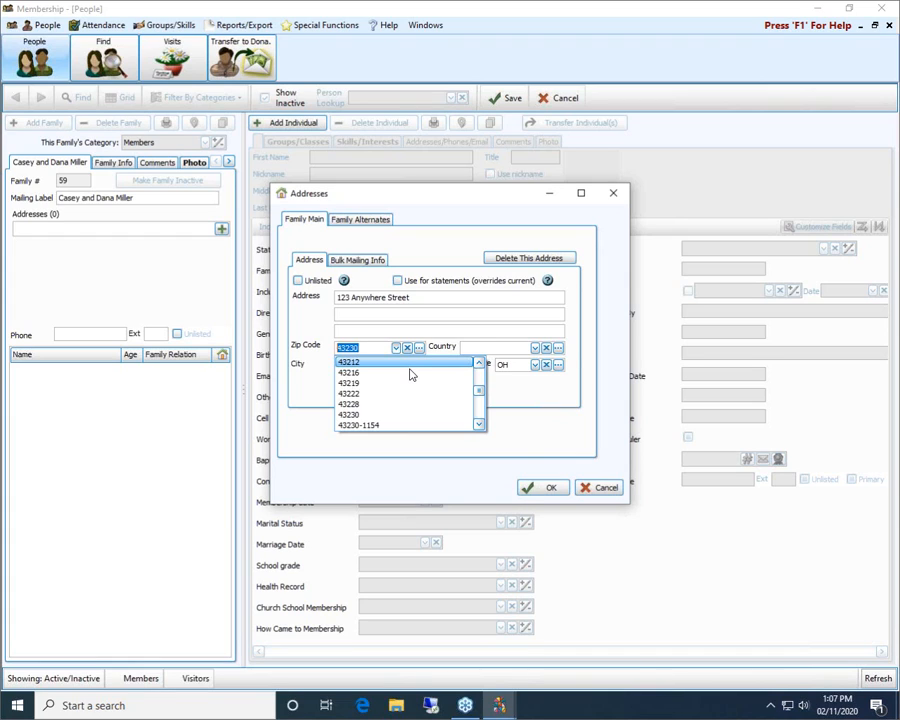
click(479, 348)
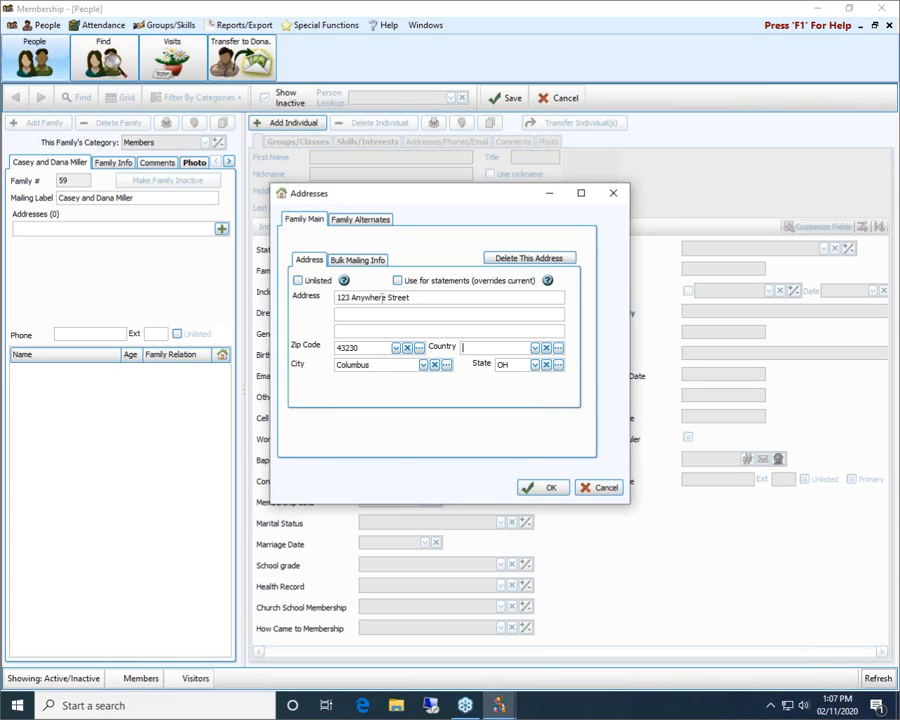
click(546, 488)
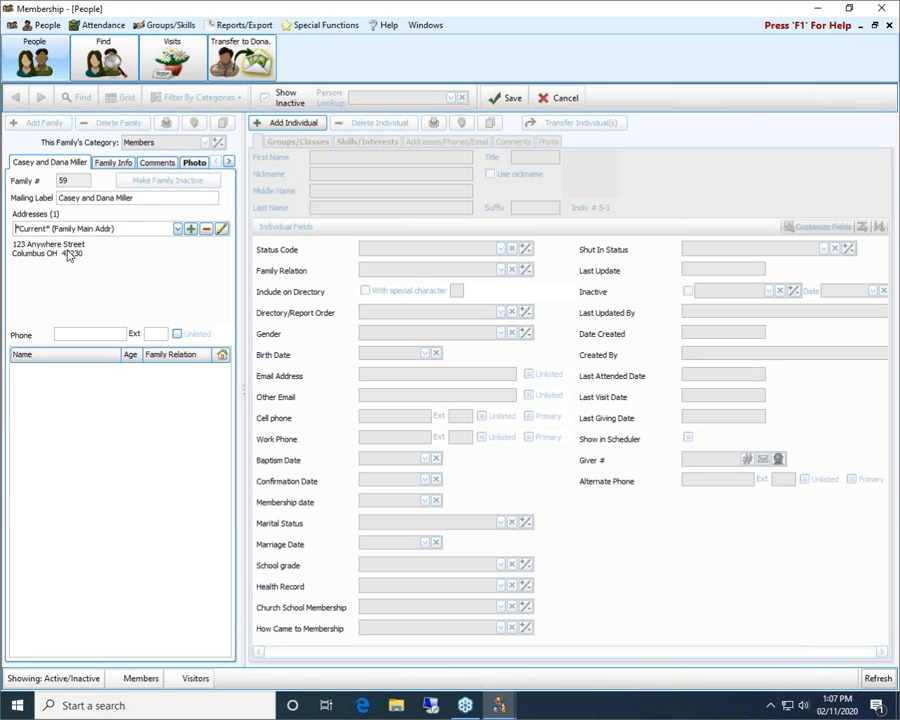
Step: Examine the new family's additional info, mailing code options, comments and photo areas, and return to its main details
click(118, 163)
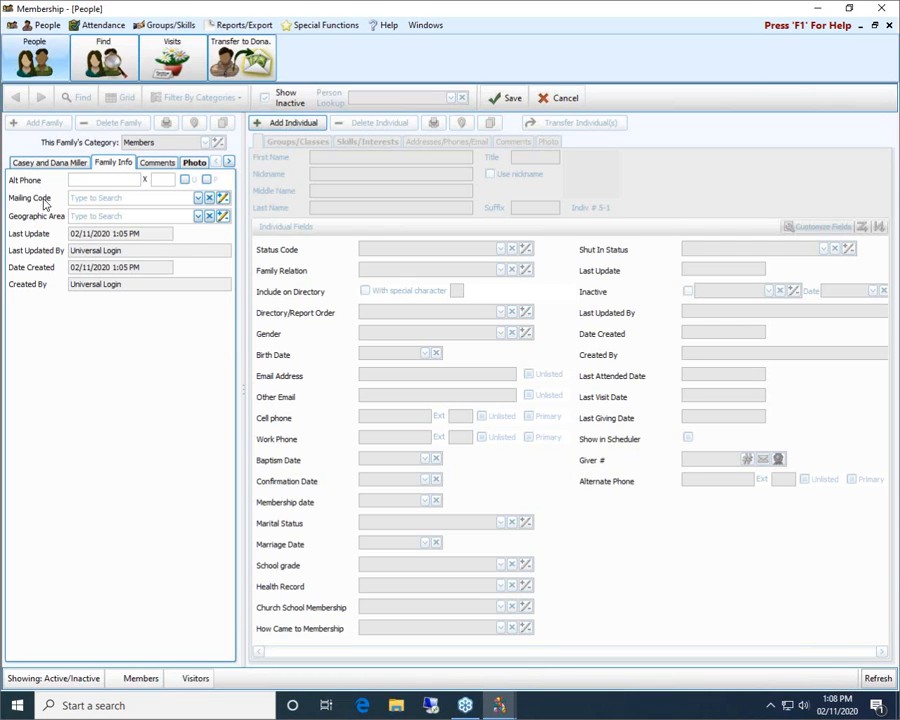
click(198, 198)
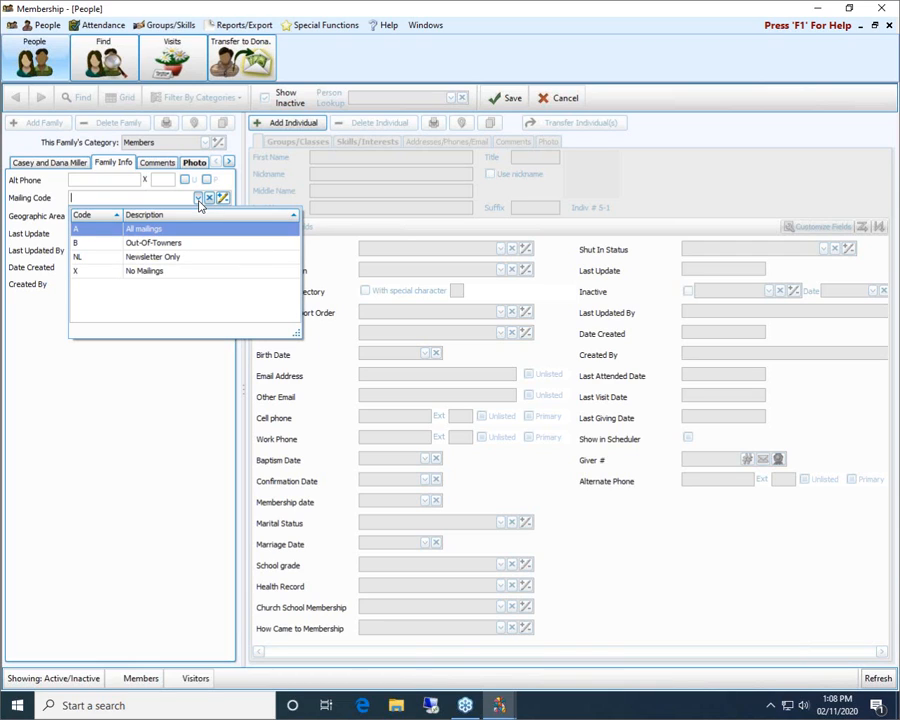
click(36, 358)
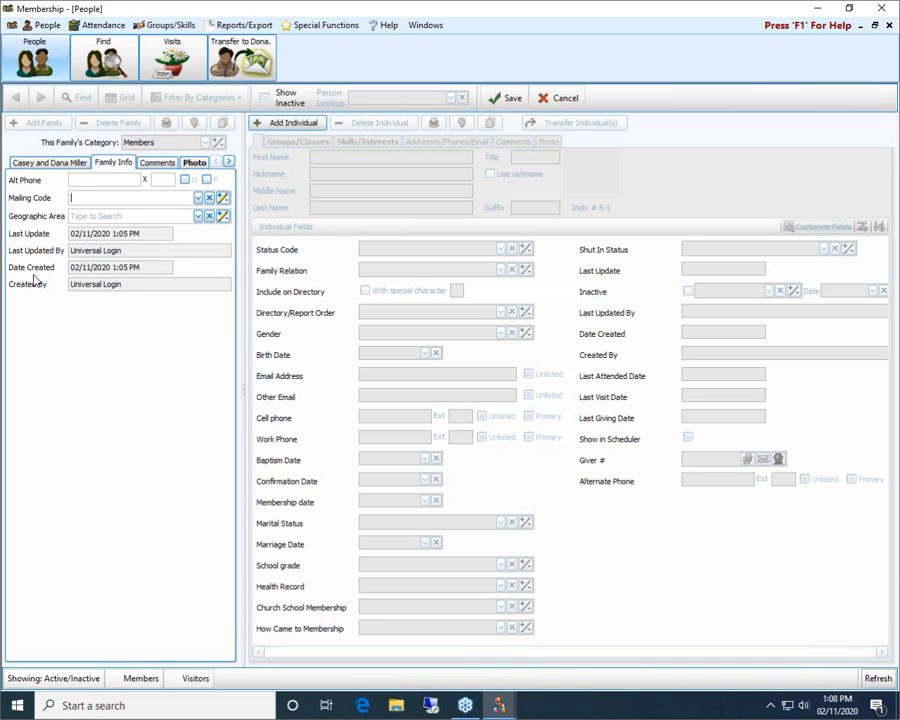
click(154, 164)
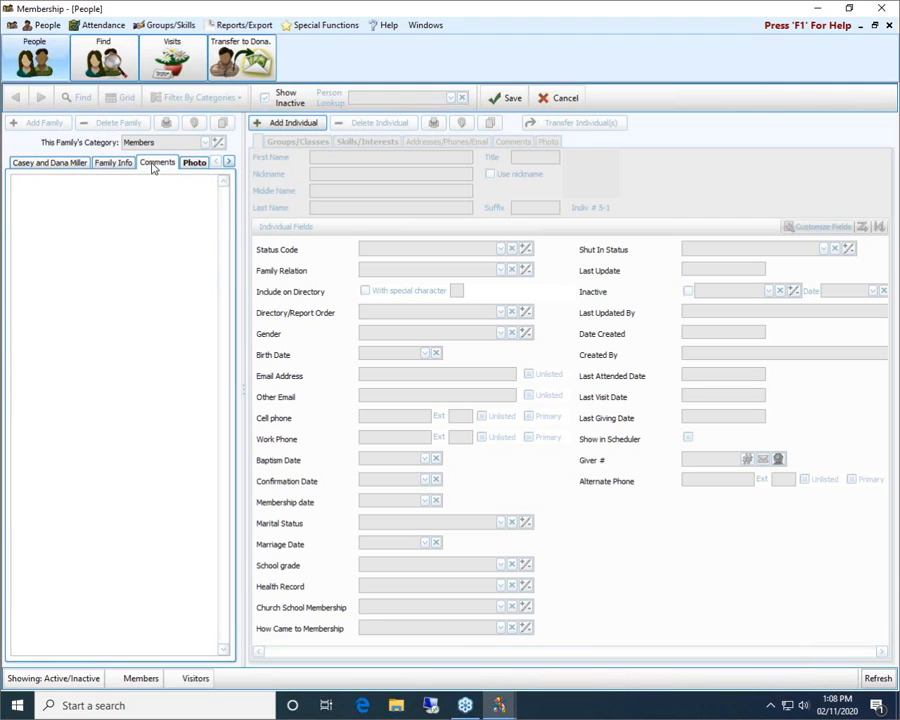
click(195, 163)
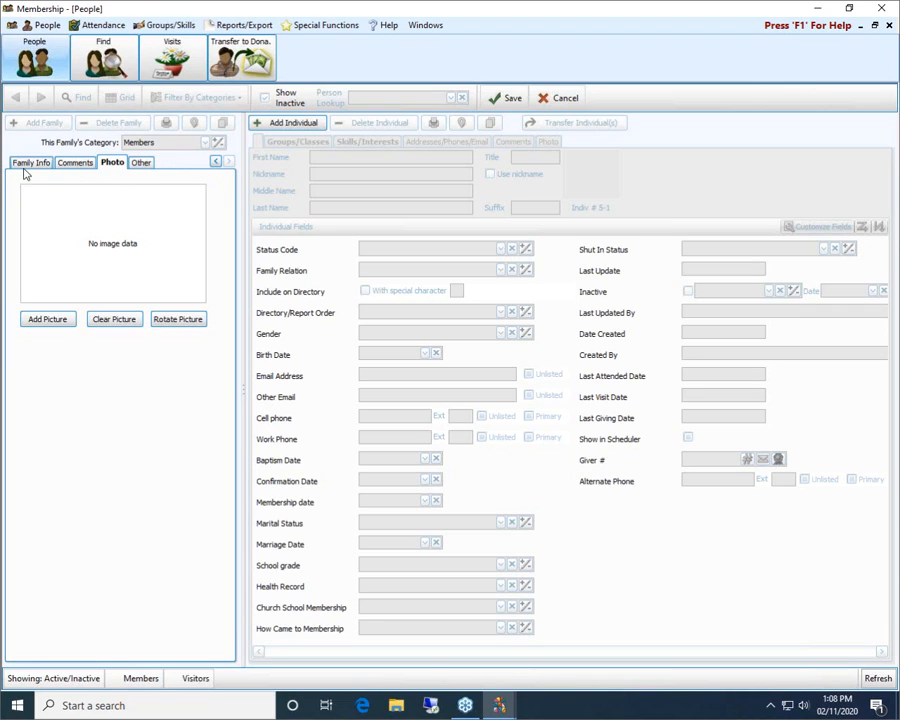
click(218, 163)
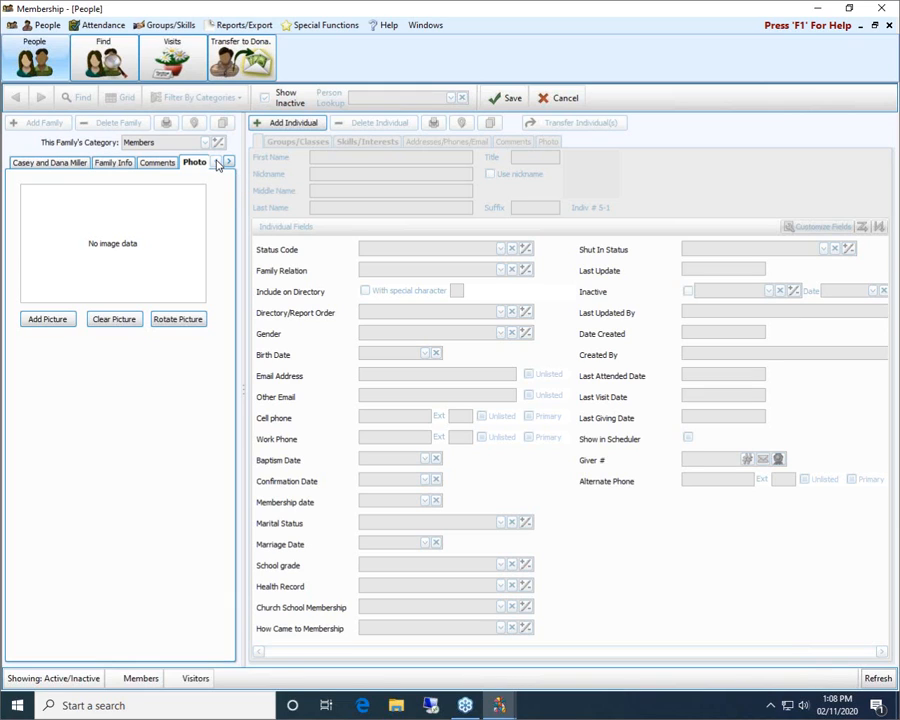
click(55, 163)
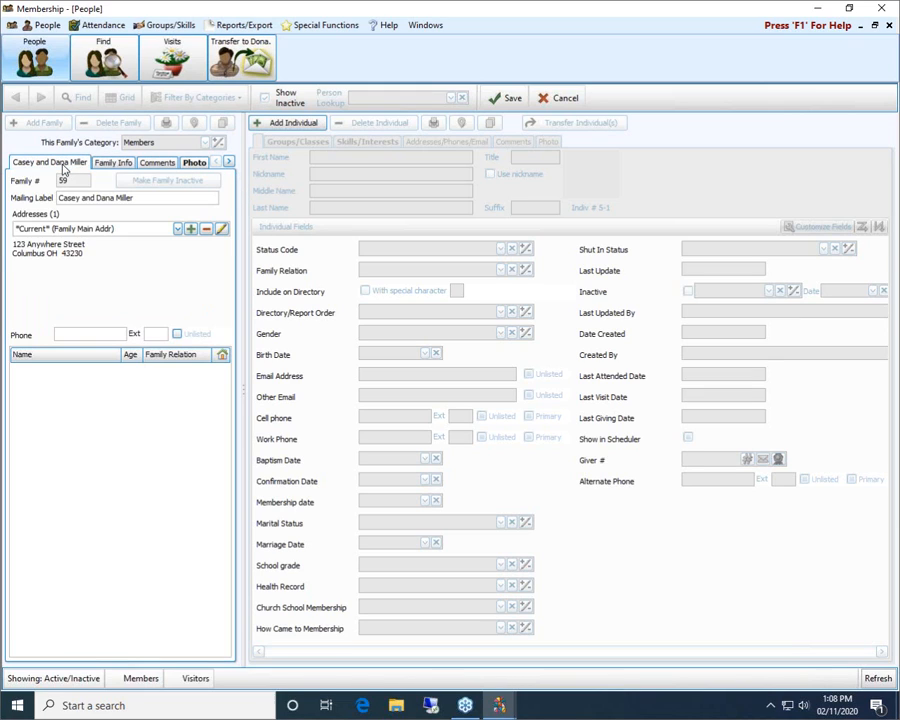
Step: Enter the family's phone number, and reopen the main address for review without changing it
click(73, 335)
text(614) 123-4567)
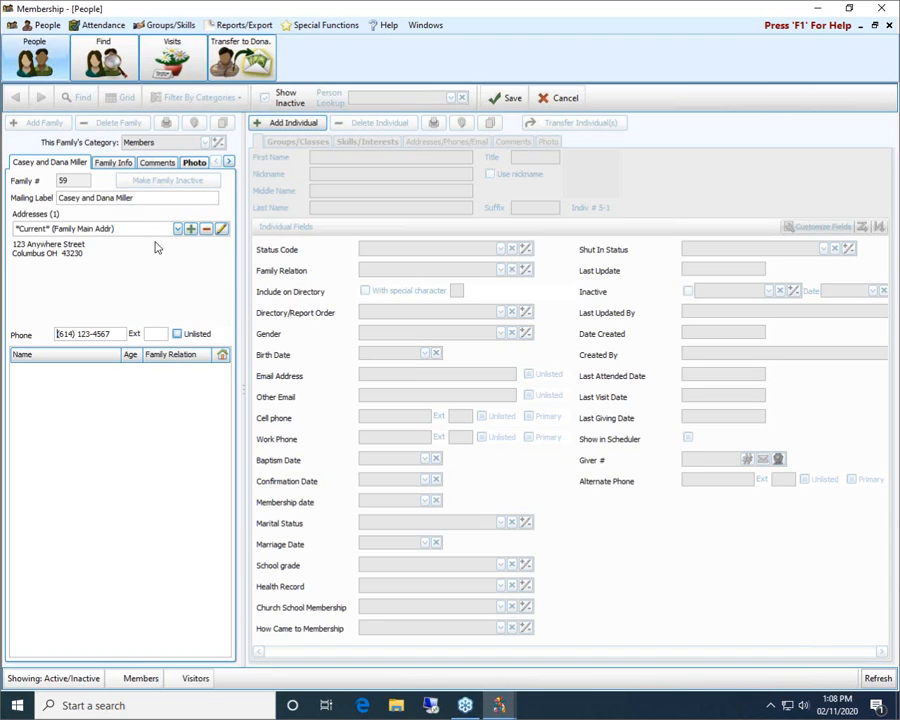
click(222, 230)
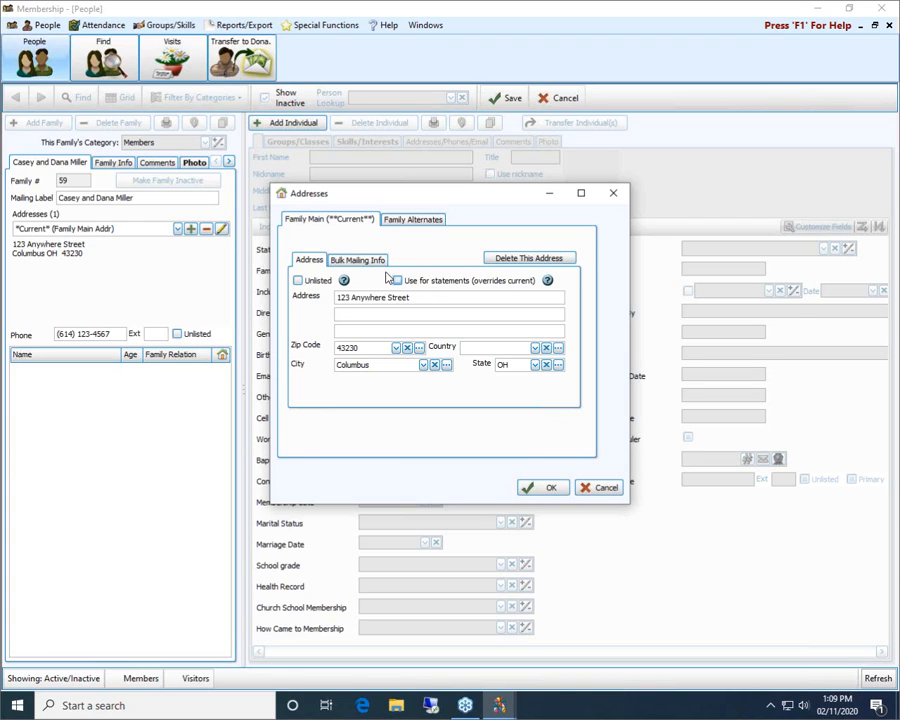
click(561, 488)
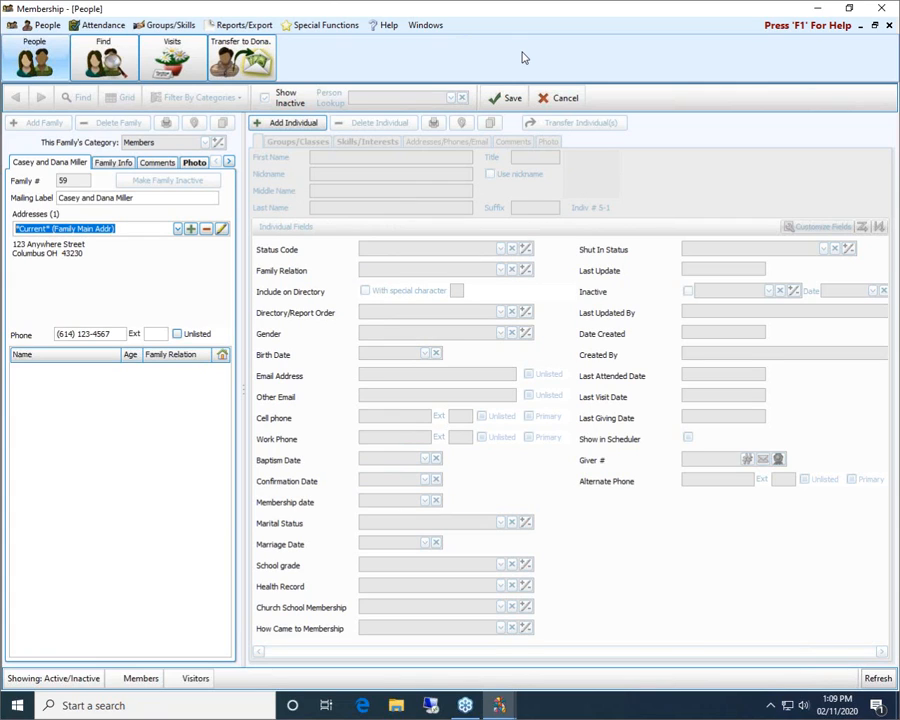
Step: Add a first individual to the new family, enter the person's first name, and leave the title blank
click(285, 124)
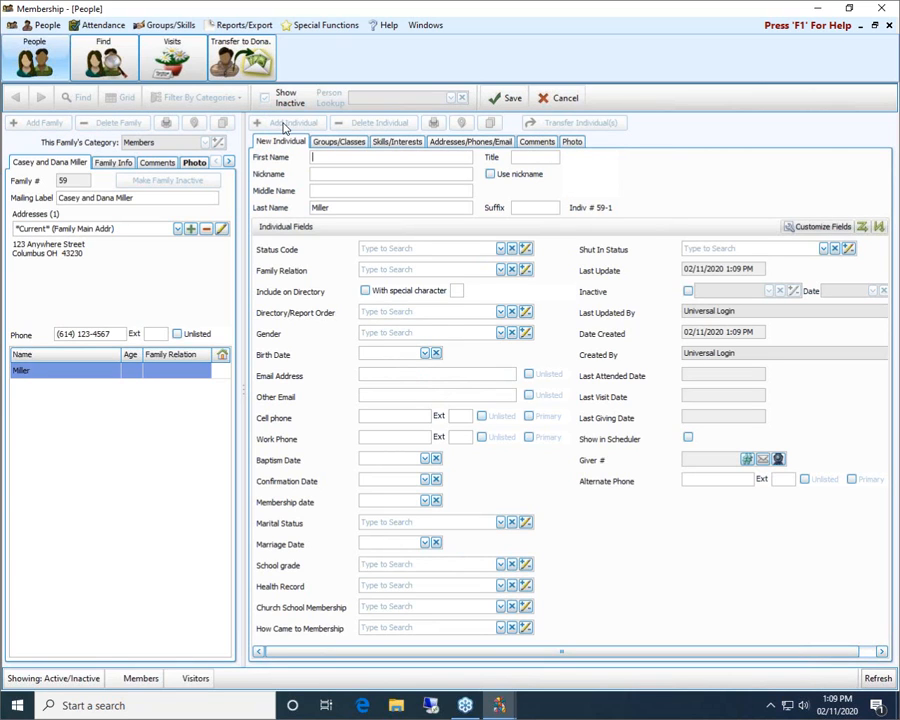
text(Casey)
text(sandra)
key(Tab)
text(Casey)
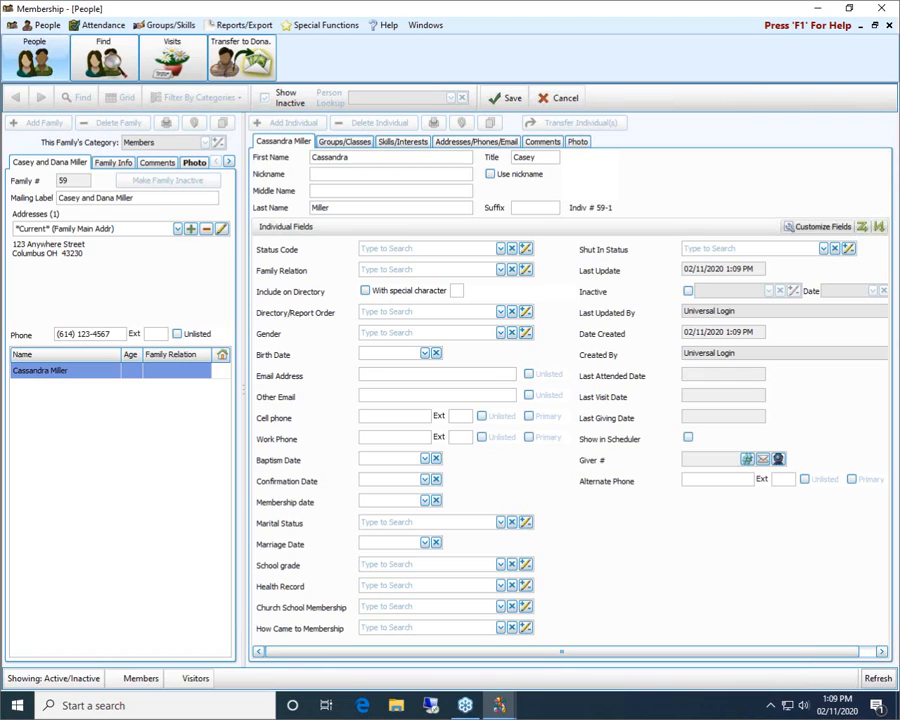
drag(545, 157, 501, 156)
key(BackSpace)
key(Tab)
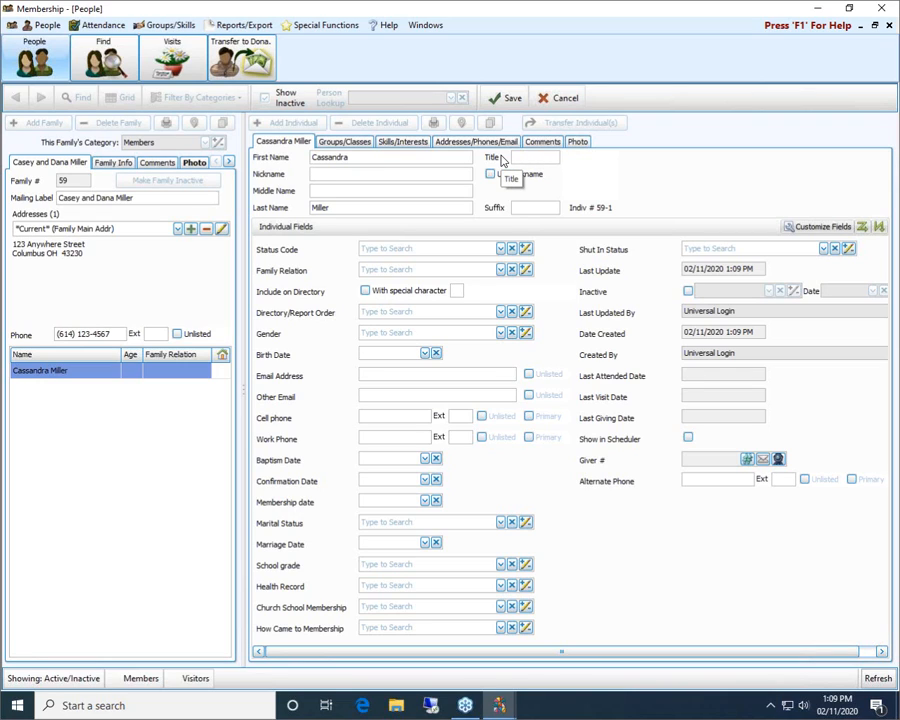
Step: Enter the individual's nickname and set the record to use the nickname
text(Casey)
click(490, 175)
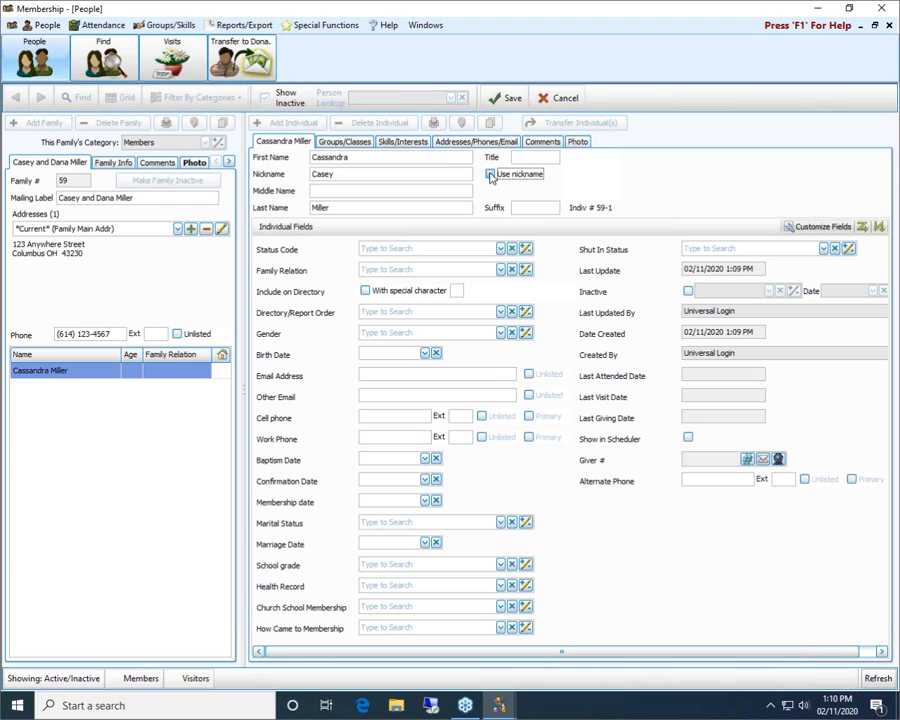
click(490, 175)
Step: Save the new individual with directory/report order 1 - Primary, and review the available order options without changing it
click(498, 106)
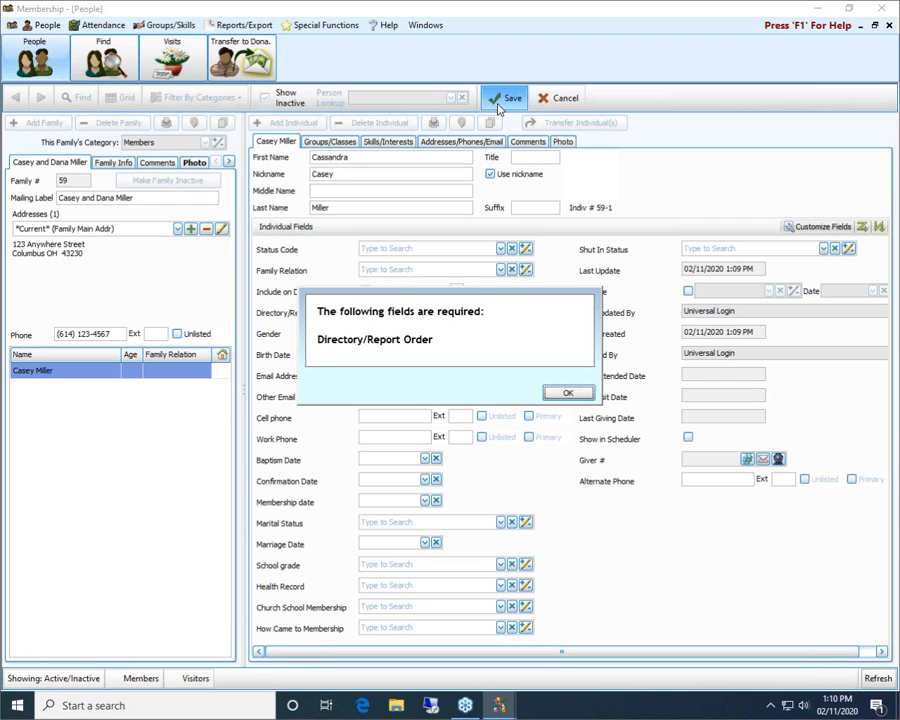
click(566, 393)
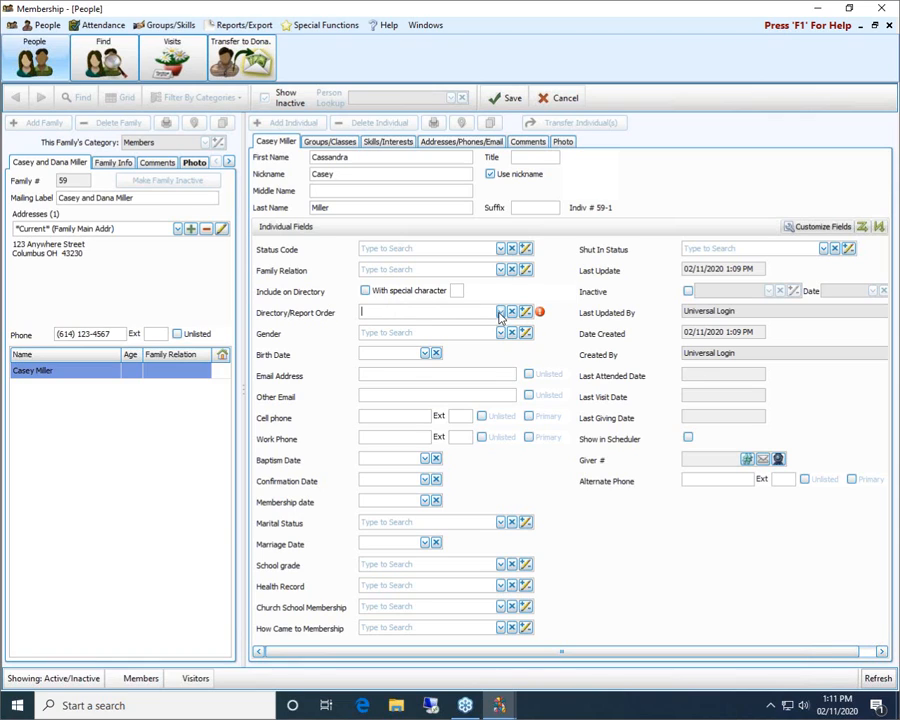
click(500, 312)
click(448, 343)
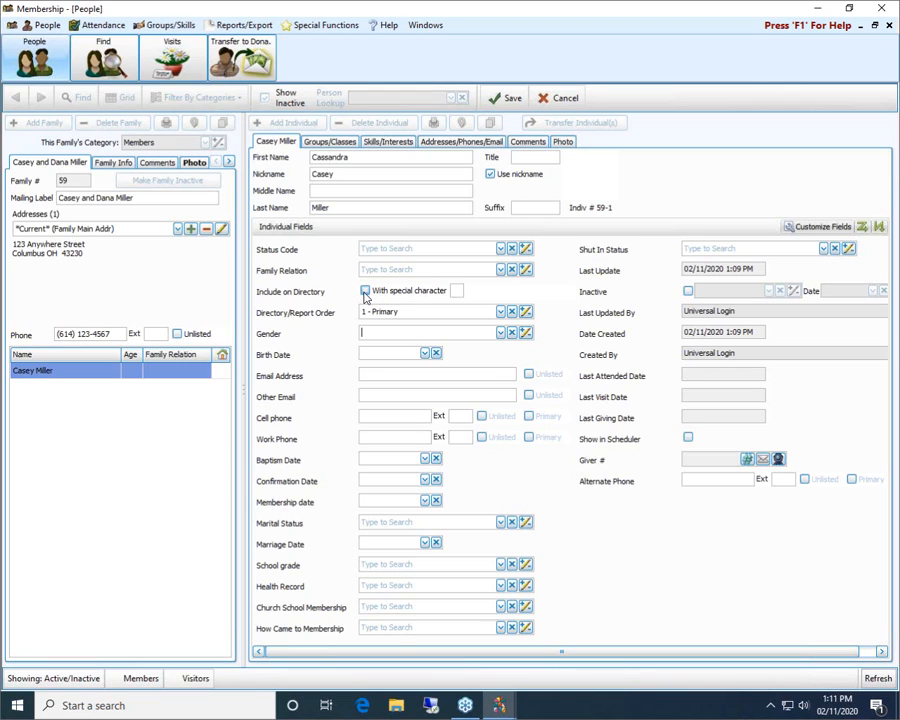
click(521, 97)
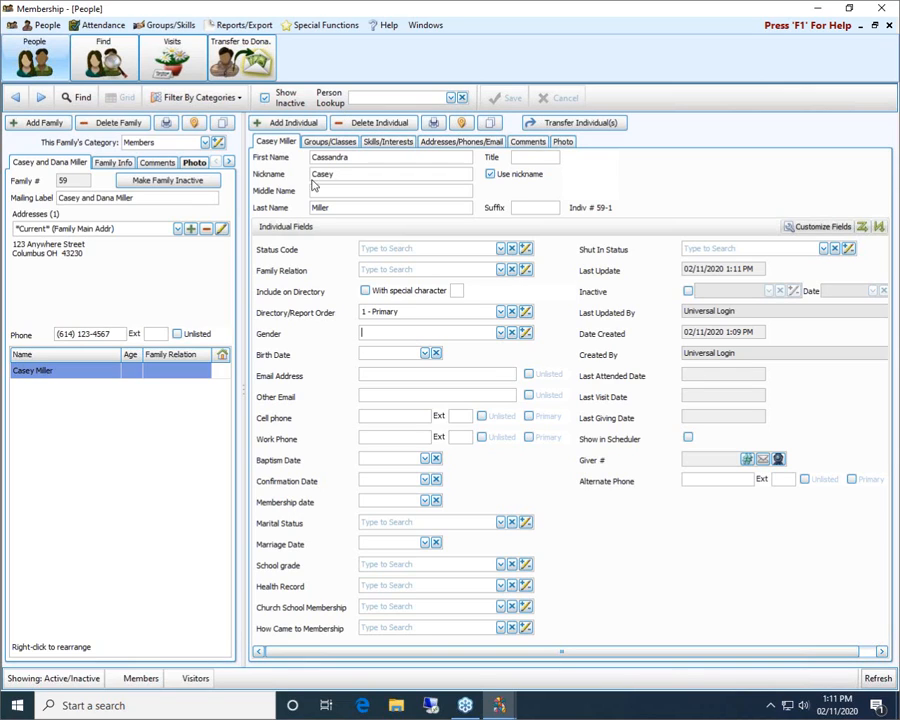
click(500, 313)
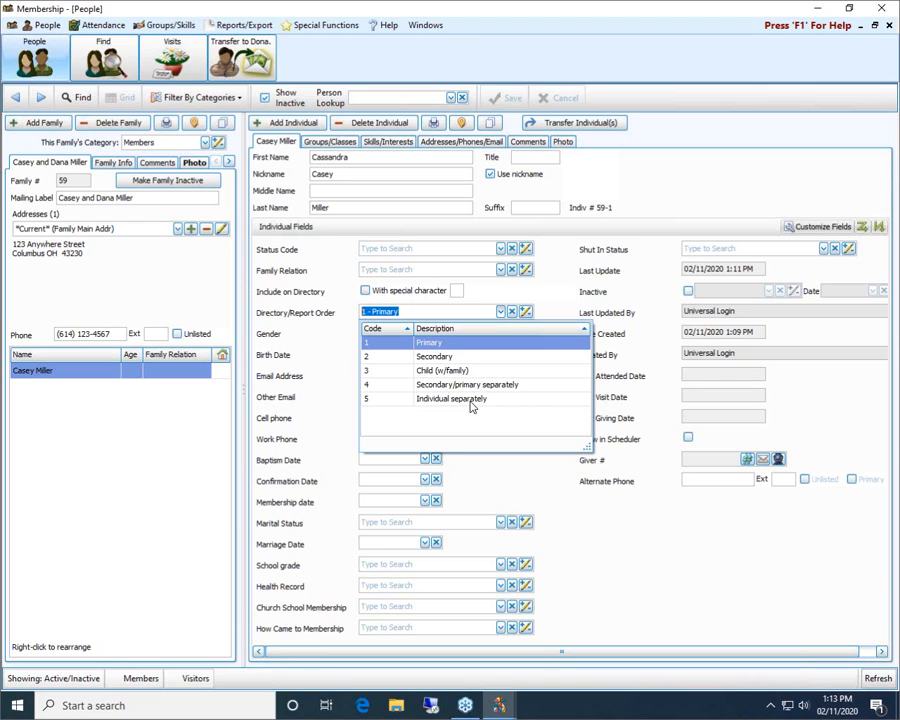
click(683, 553)
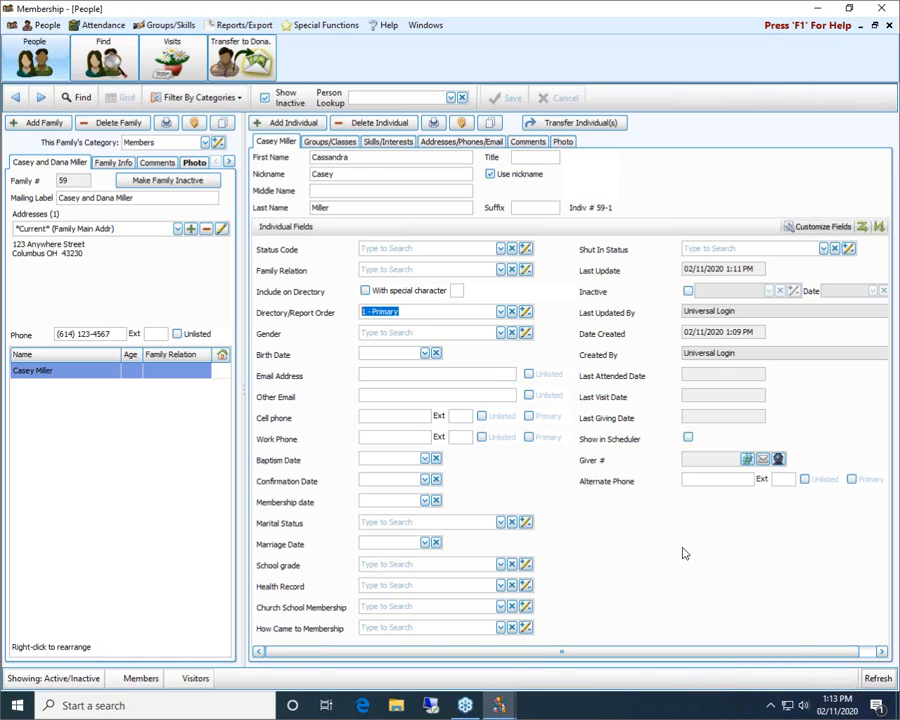
Step: Try to add a second individual with the same first and last name to the family, and decline the duplicate
click(300, 122)
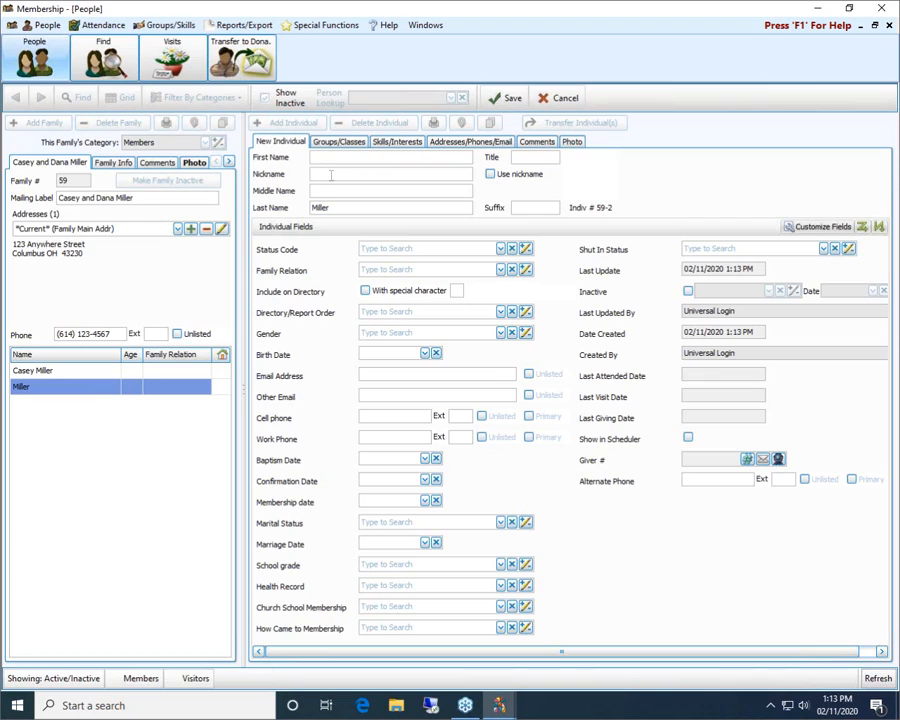
text(Cassandra)
key(Tab)
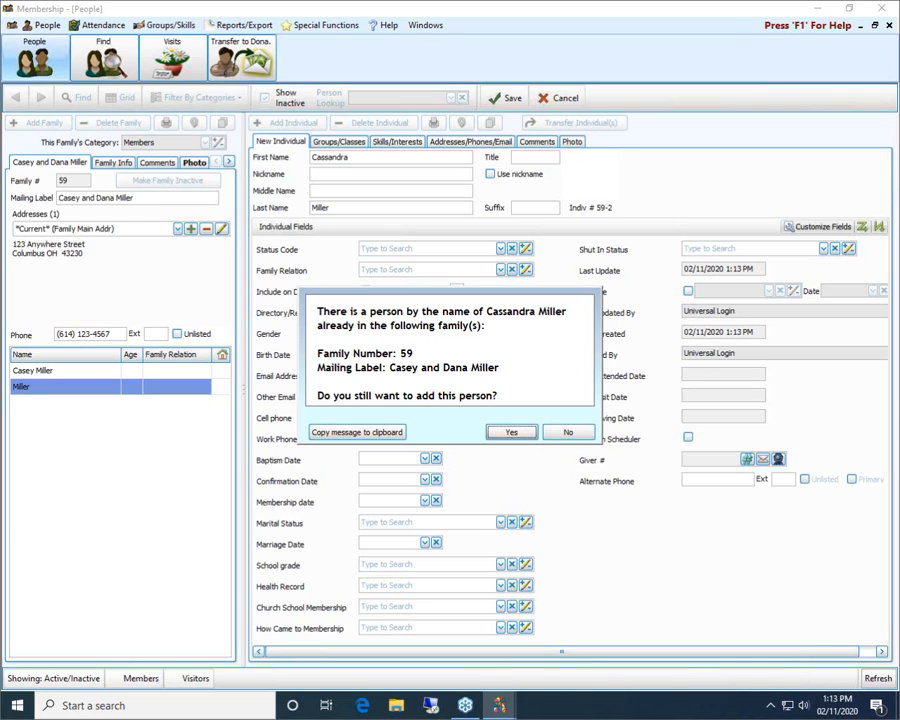
click(556, 432)
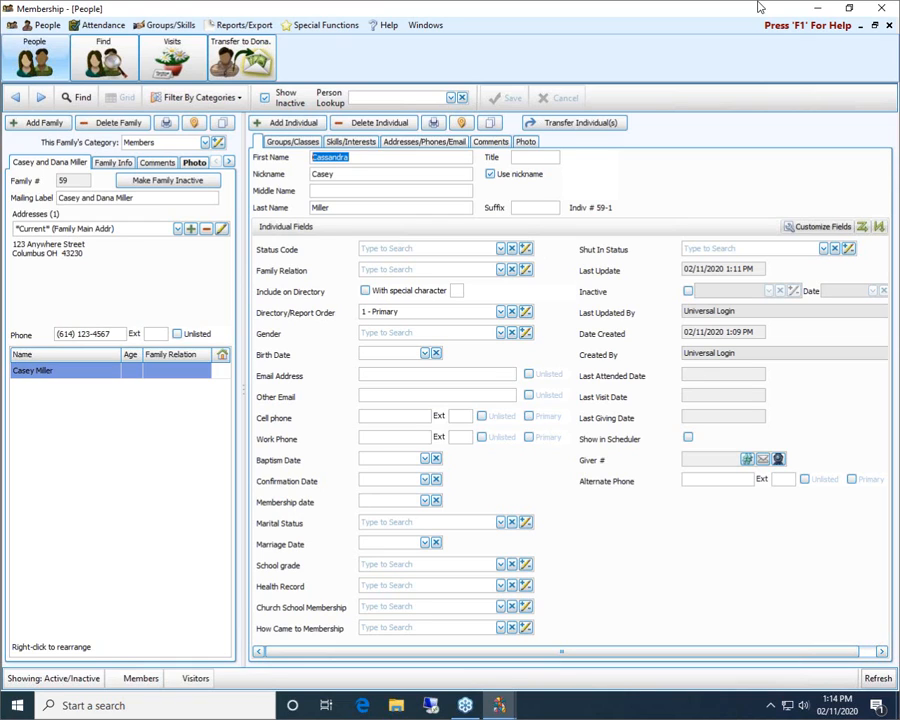
Step: Close and reopen the People records, look up the family's last name, and open the newly added individual's record
click(888, 27)
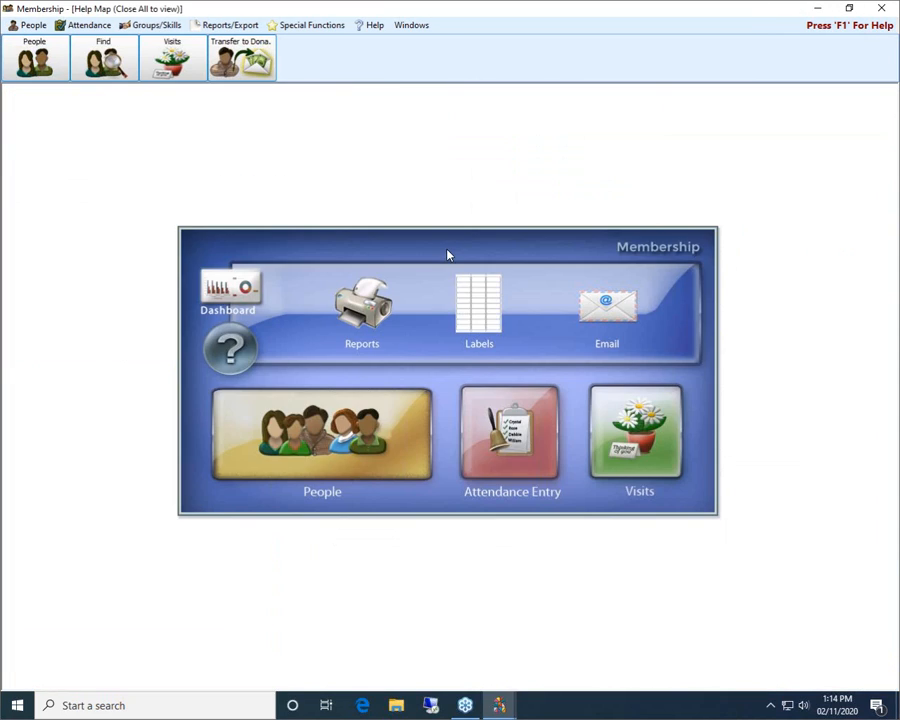
click(347, 466)
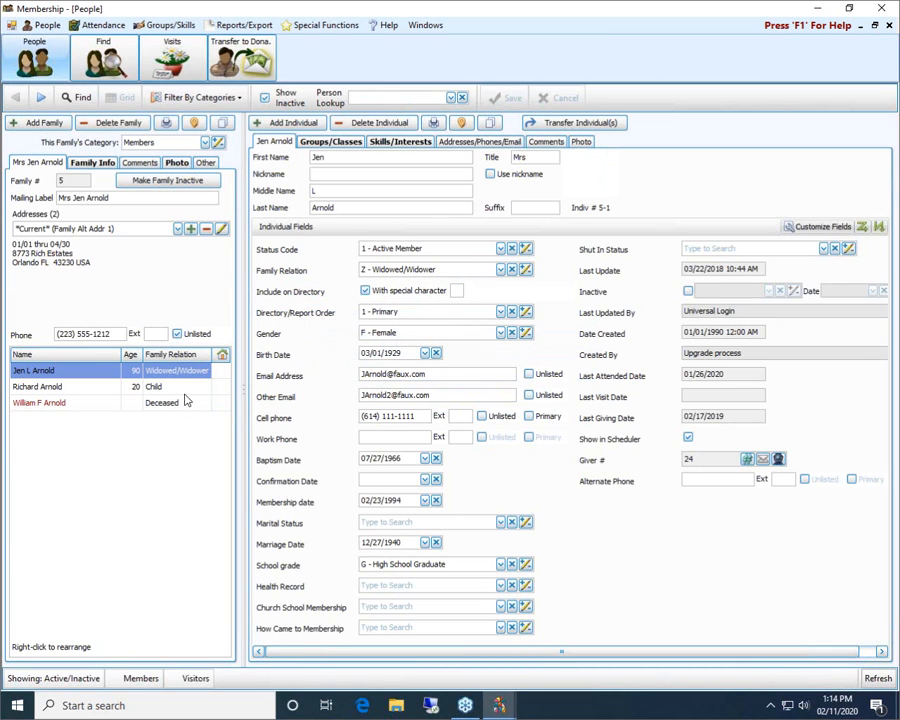
click(362, 99)
text(miller)
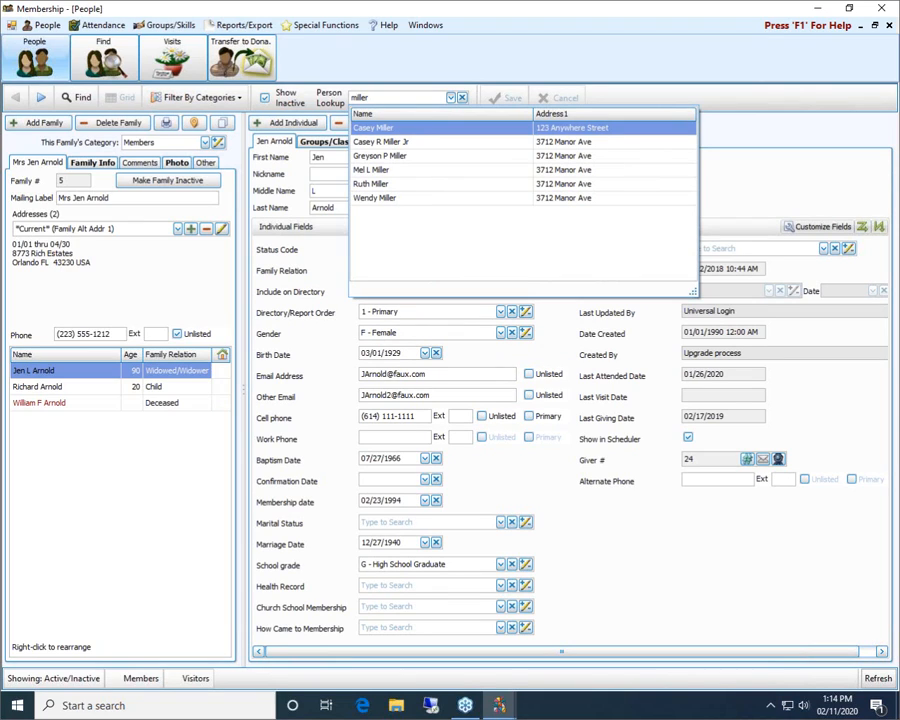
click(393, 129)
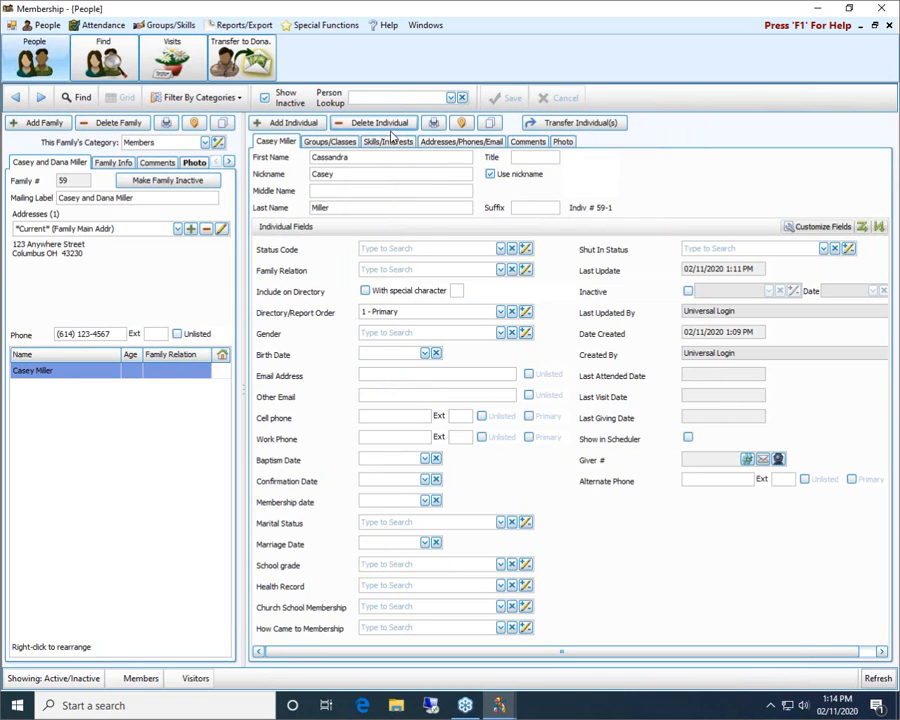